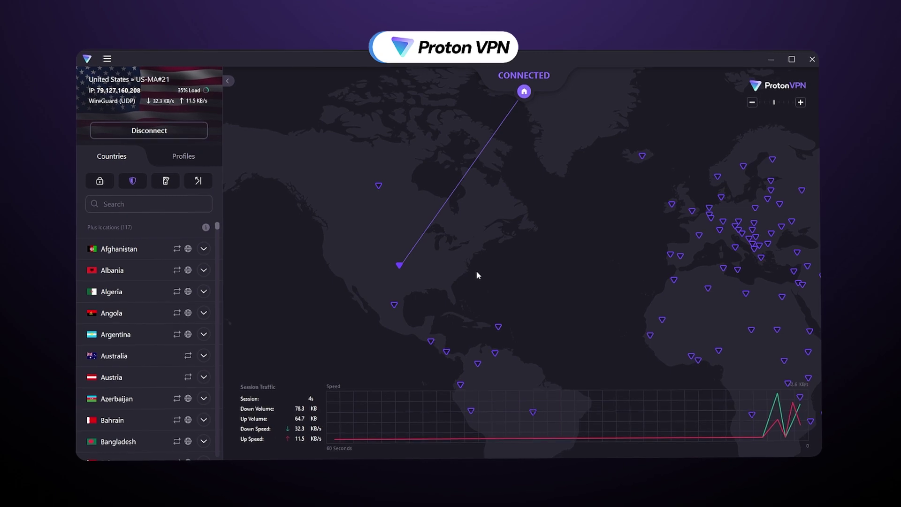
Download the macOS Ventura-or-newer build, then bring up the Windows download version choices
left_click_drag(477, 275, 424, 197)
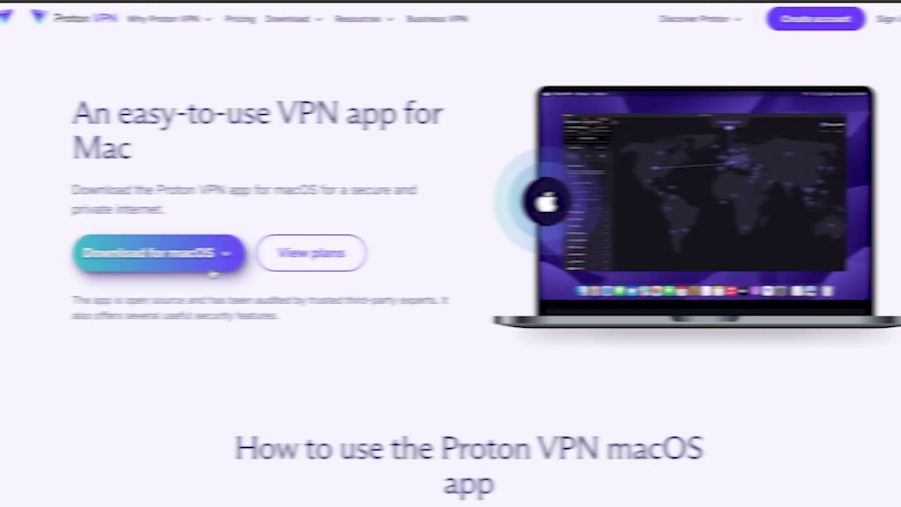
left_click(192, 271)
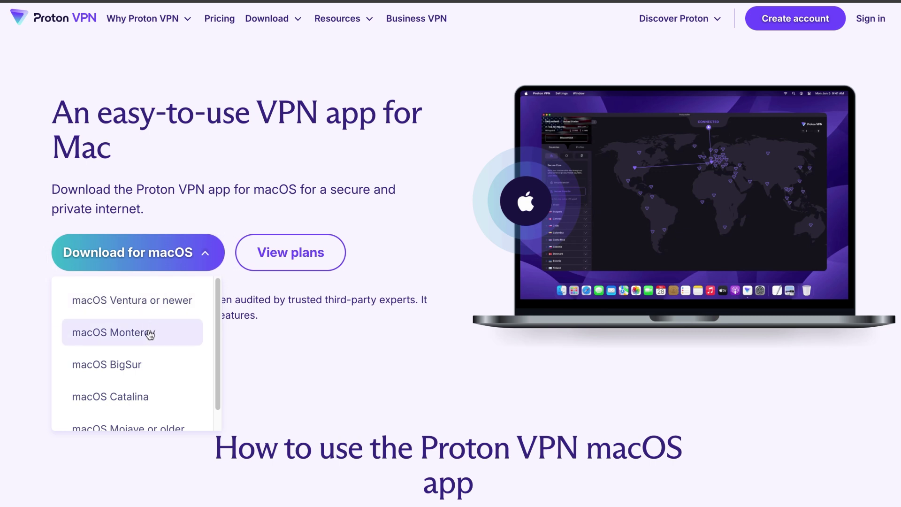
scroll(219, 319, "down", 1)
scroll(219, 328, "up", 1)
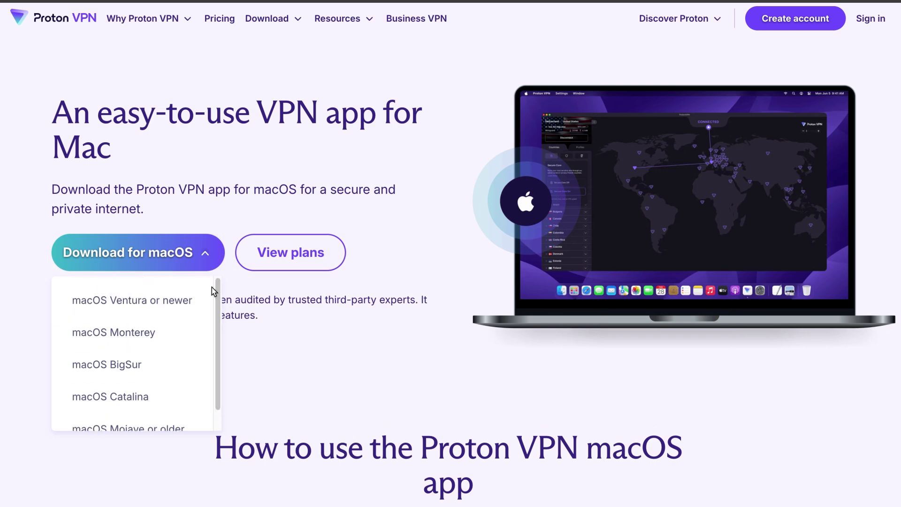
left_click(173, 298)
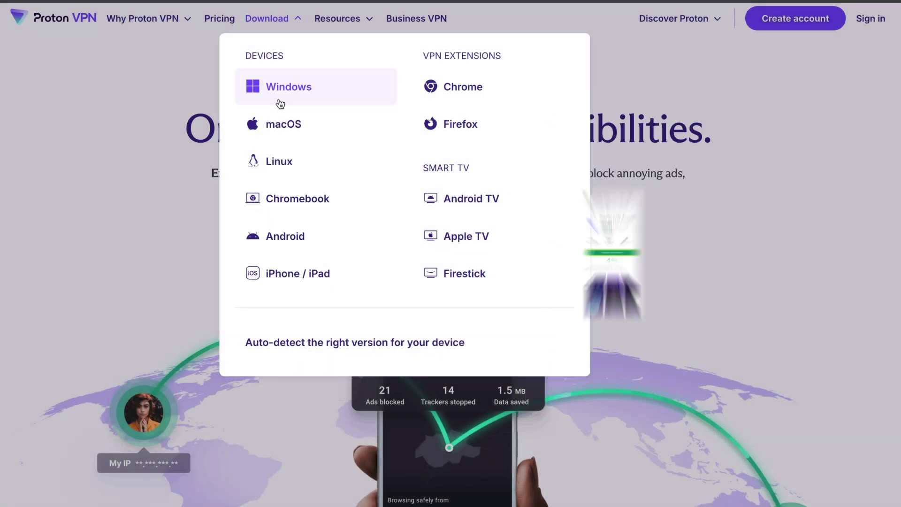
left_click(278, 87)
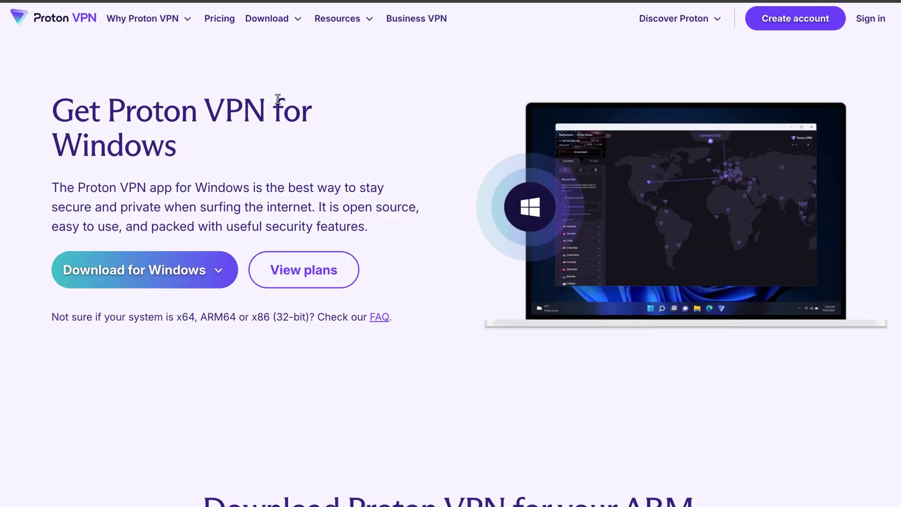
left_click(136, 290)
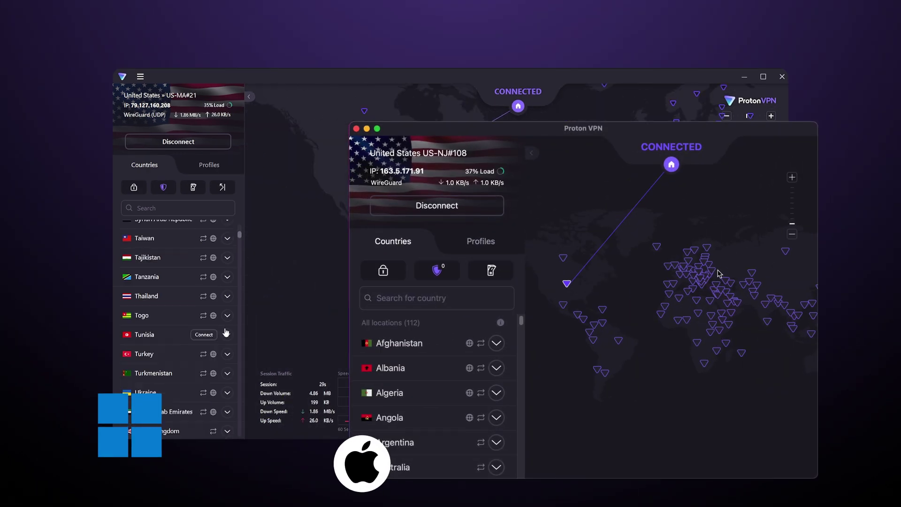
Scroll to review the Windows and Mac apps side by side
scroll(225, 332, "down", 5)
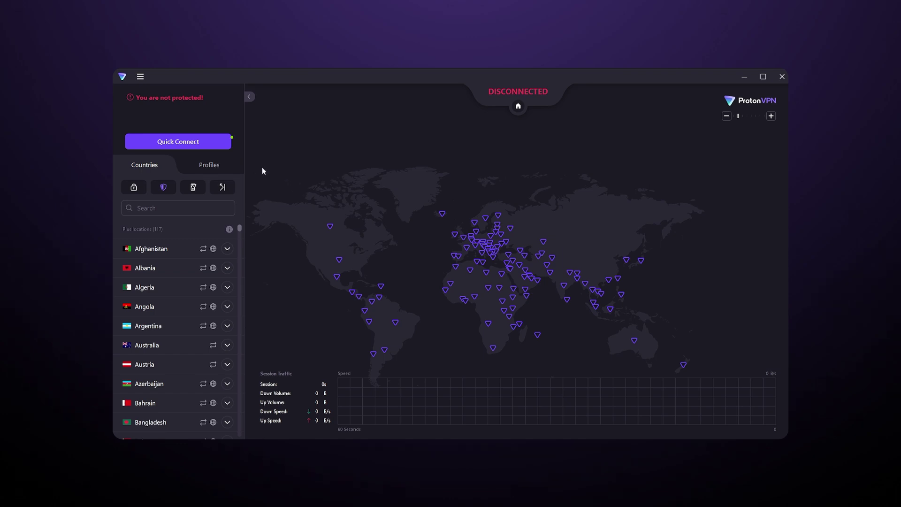
Quick Connect to the fastest server, try the Stealth protocol, then restore Smart
left_click(225, 144)
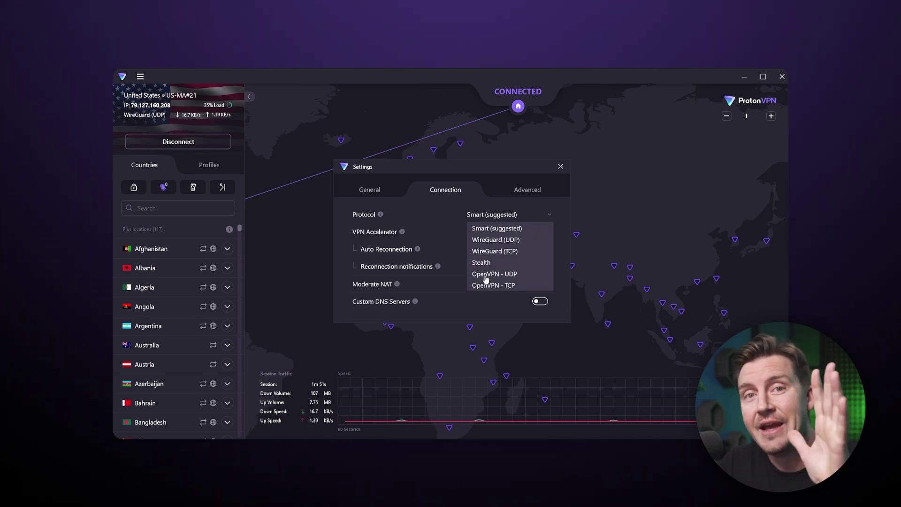
left_click(494, 228)
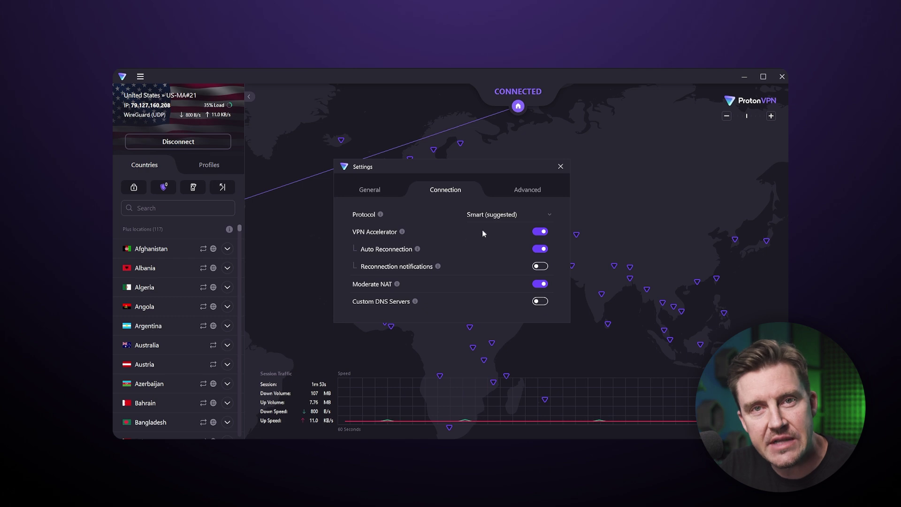
left_click(482, 261)
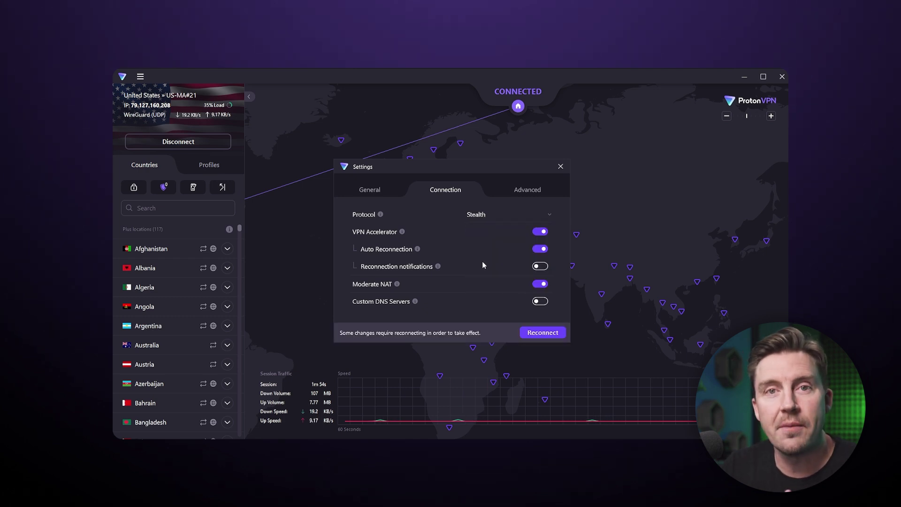
left_click(479, 220)
left_click(481, 231)
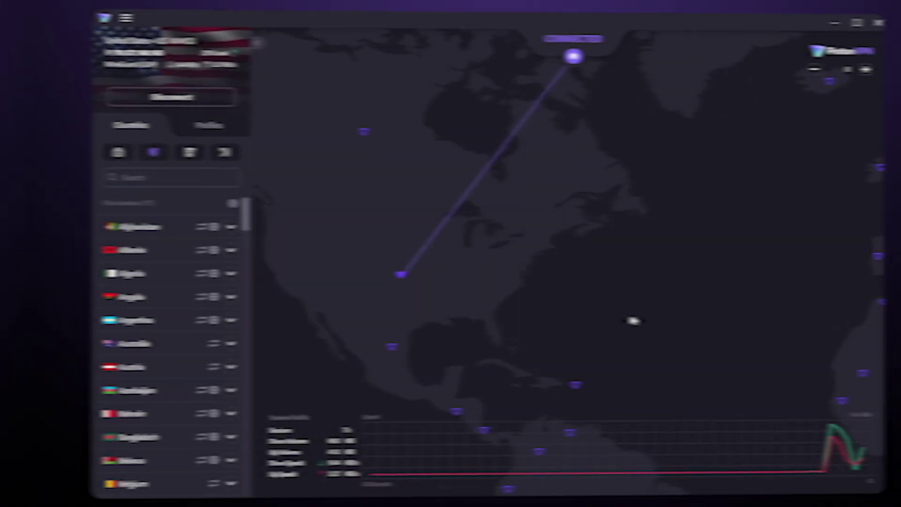
Pan the map east to Japan and connect to server JP#210
left_click_drag(697, 335, 302, 310)
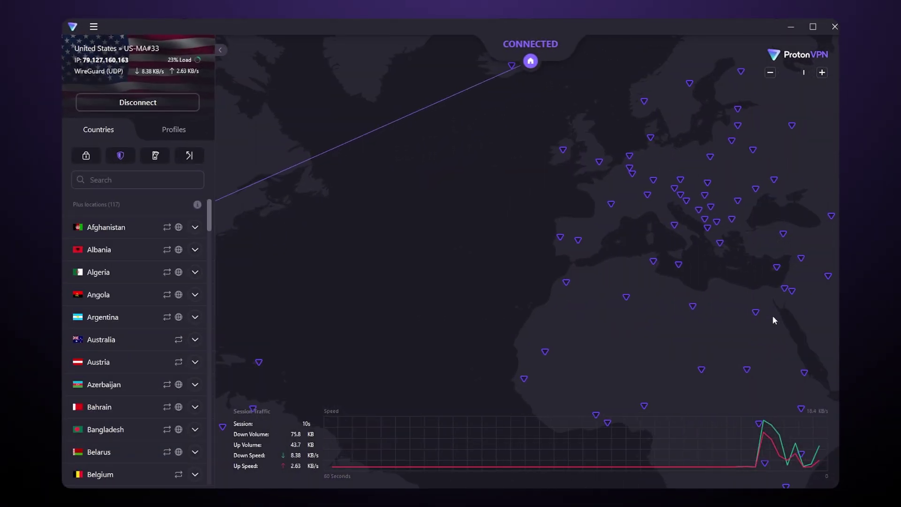
left_click_drag(531, 310, 249, 306)
left_click_drag(703, 295, 349, 296)
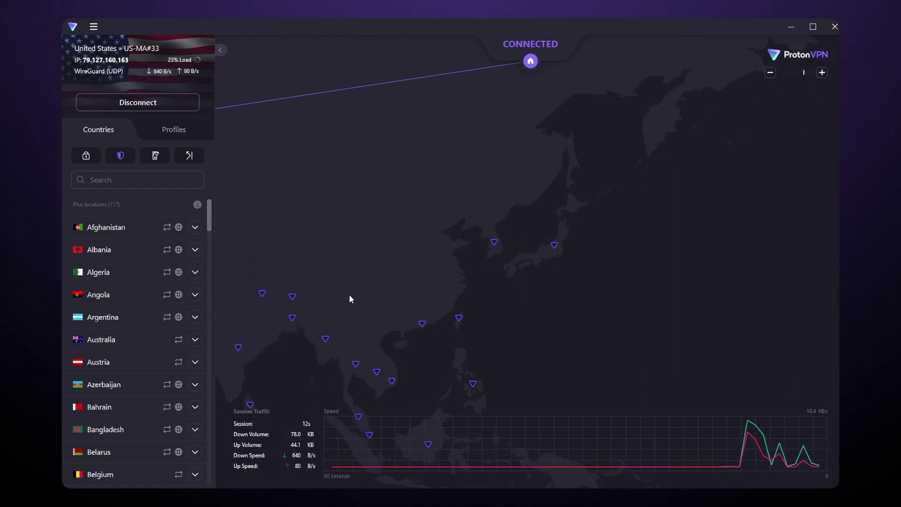
left_click(552, 237)
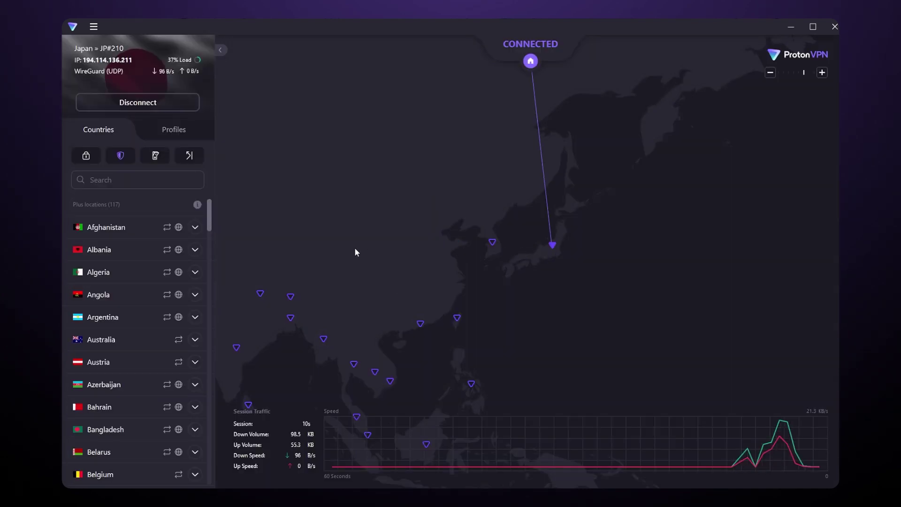
left_click_drag(210, 206, 210, 322)
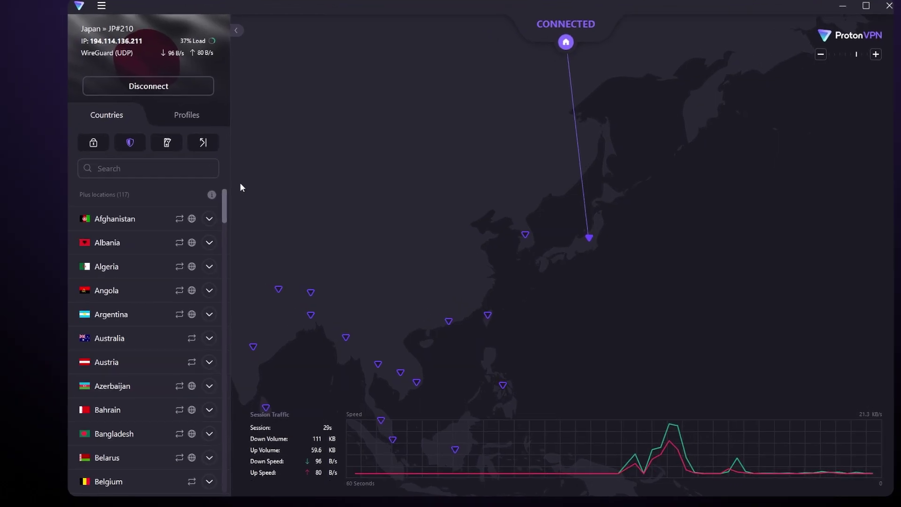
View the server feature icon legend, then connect to Hong Kong Tor server HK#27-TOR
left_click(212, 195)
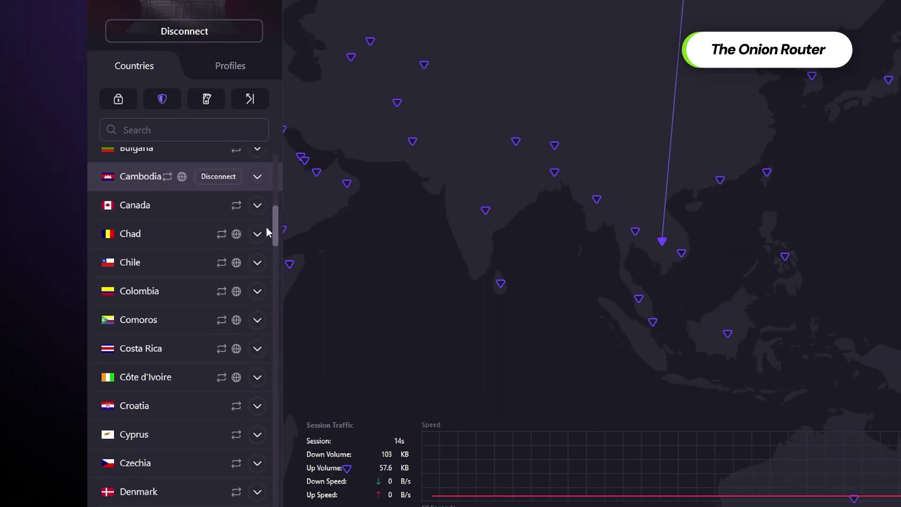
left_click_drag(266, 227, 272, 281)
left_click(258, 354)
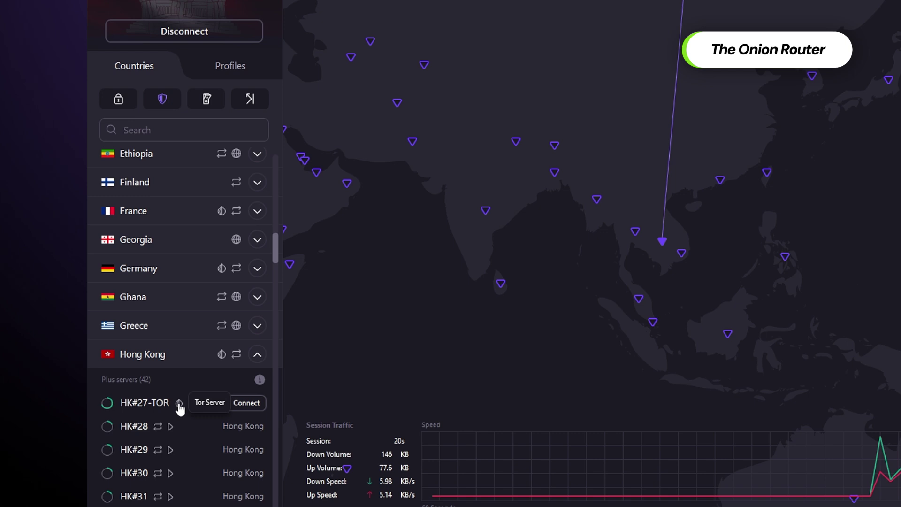
left_click(246, 403)
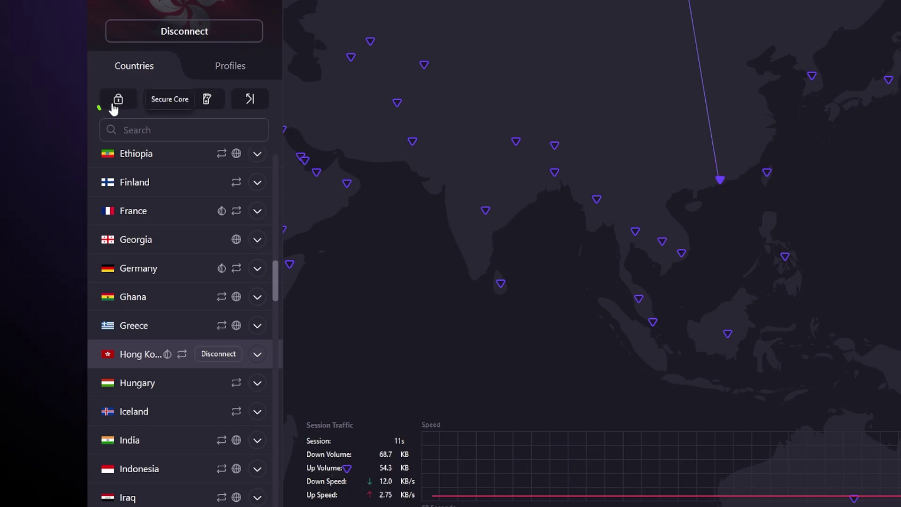
Set Secure Core to On and expand Cambodia to show its servers
left_click(115, 105)
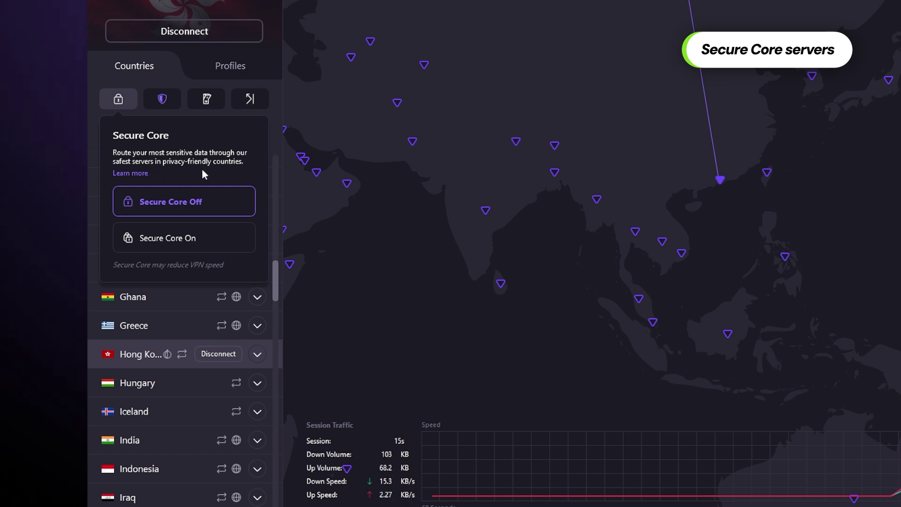
left_click(175, 240)
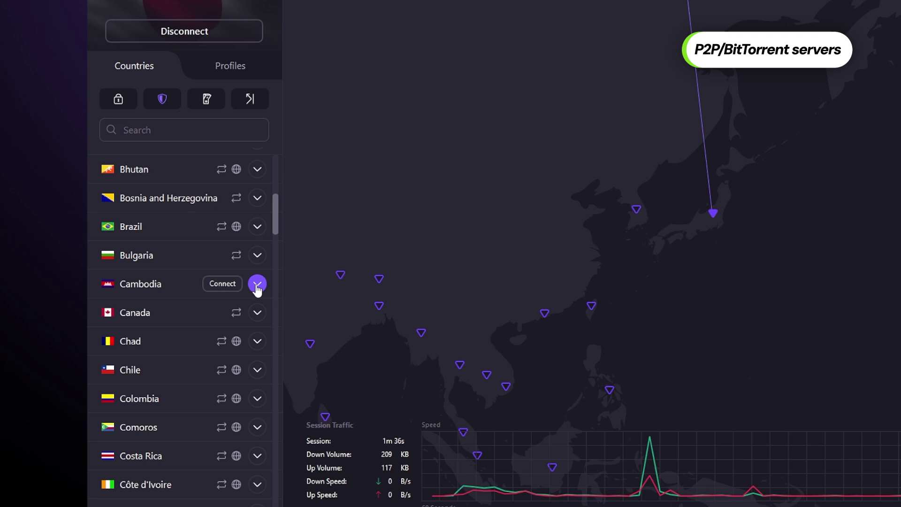
left_click(257, 283)
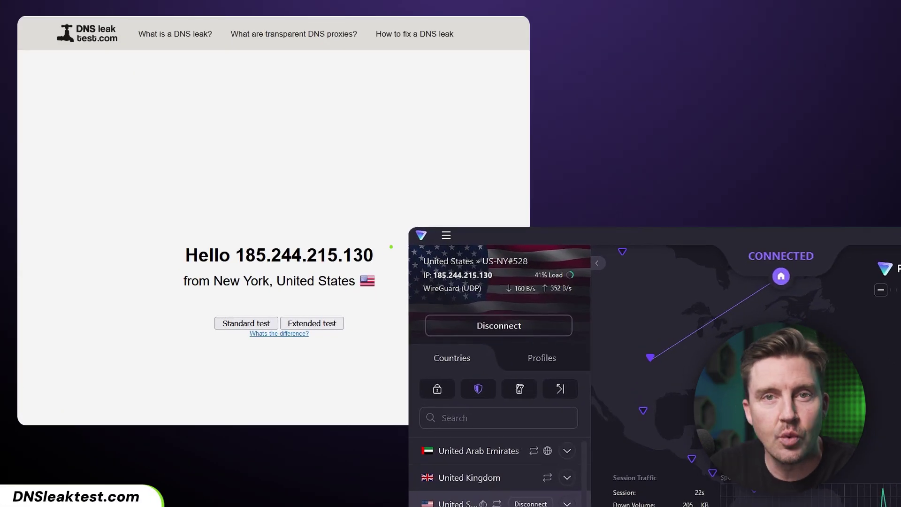
Refresh DNSleaktest.com to confirm IP 193.37.254.73 from Phoenix
scroll(497, 469, "down", 5)
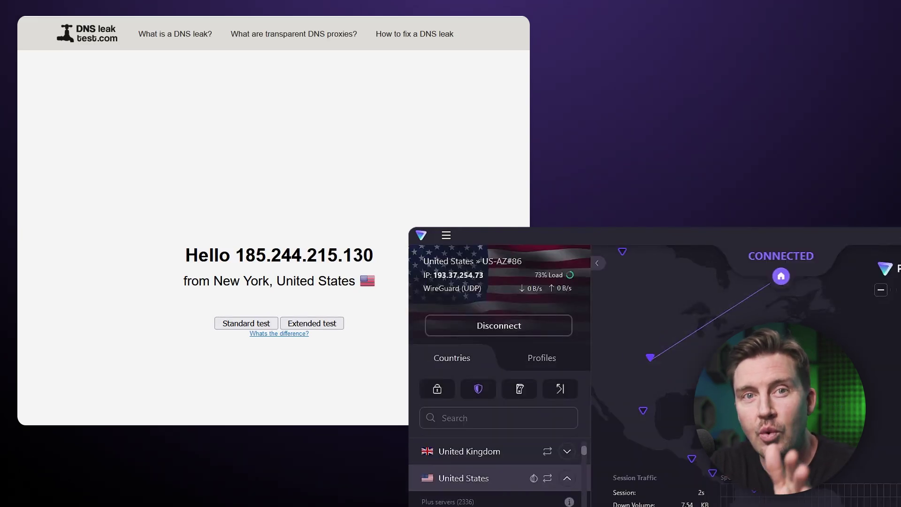
key("F5")
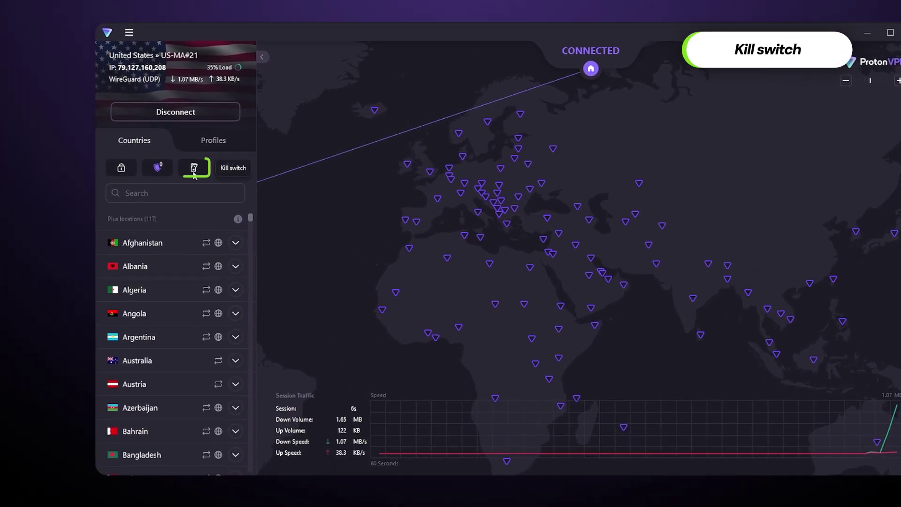
Set the kill switch to On and recheck its options to confirm
left_click(194, 169)
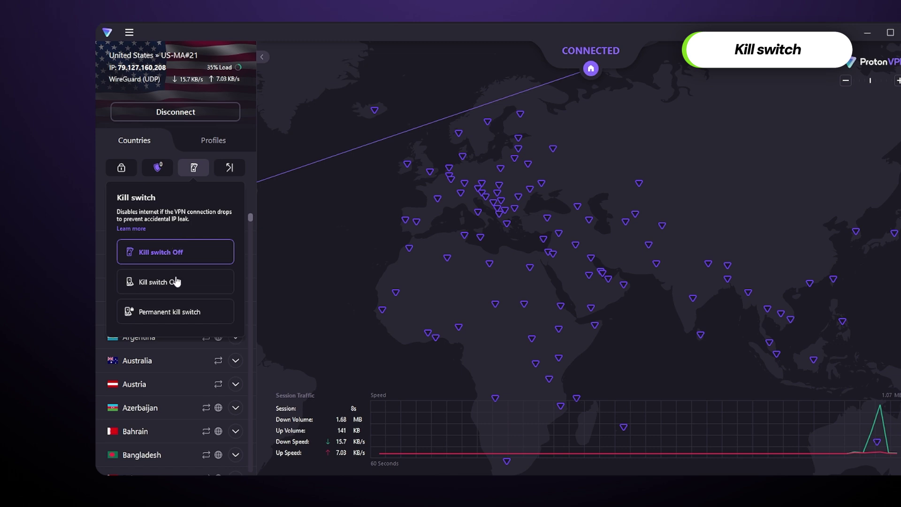
left_click(176, 286)
left_click(200, 168)
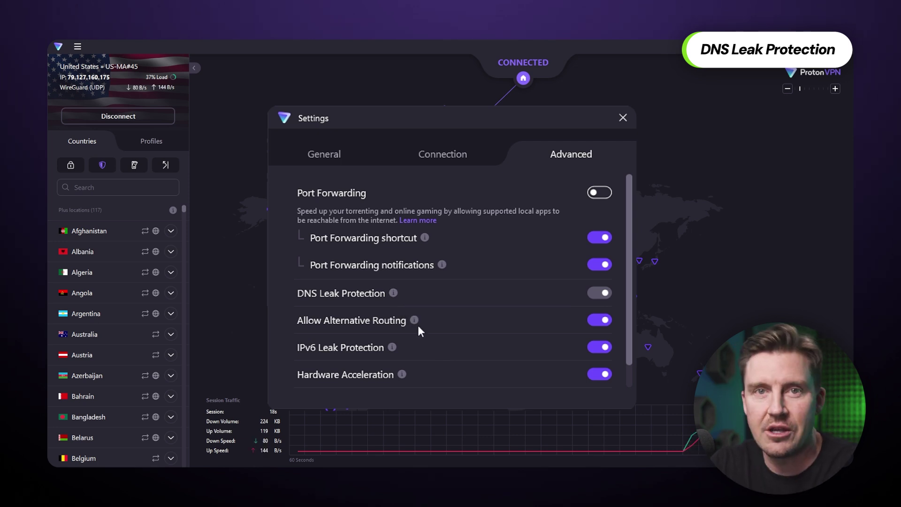
Read the info tips for Alternative Routing and IPv6 Leak Protection
mouse_move(413, 321)
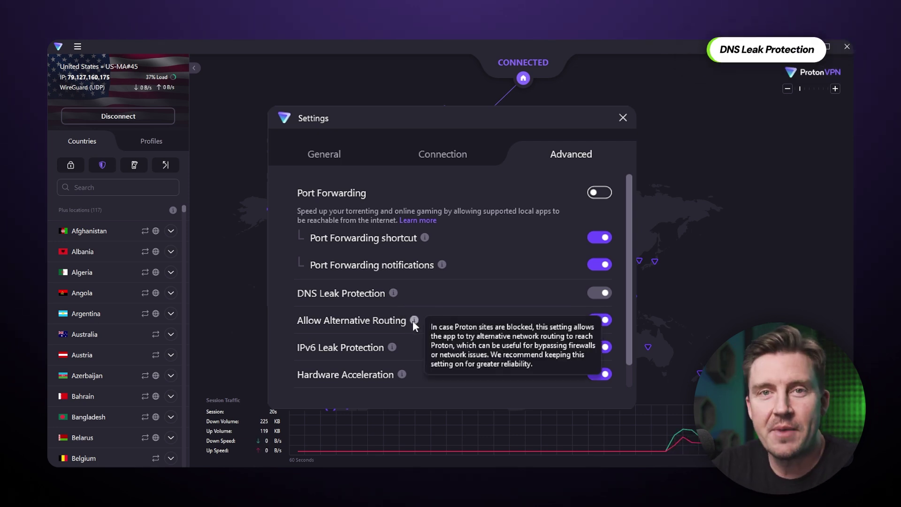
mouse_move(390, 347)
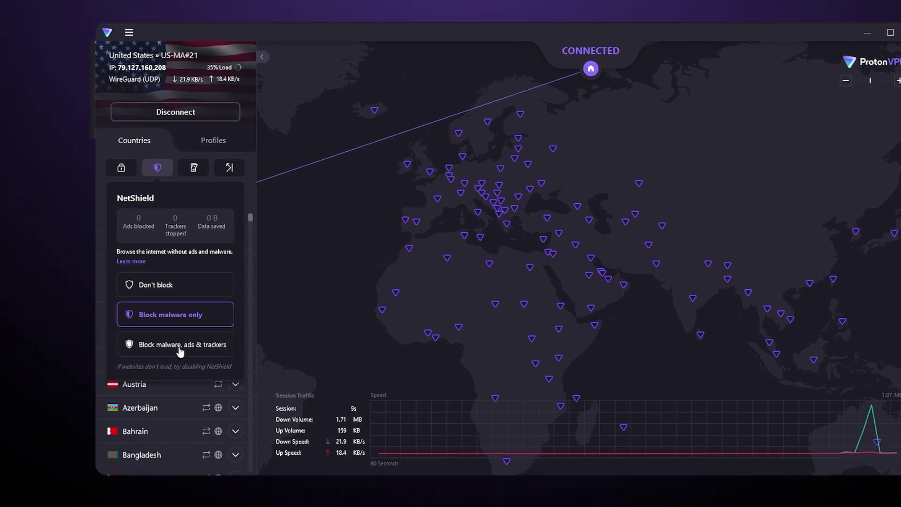
Set NetShield to Block malware, ads & trackers
left_click(180, 349)
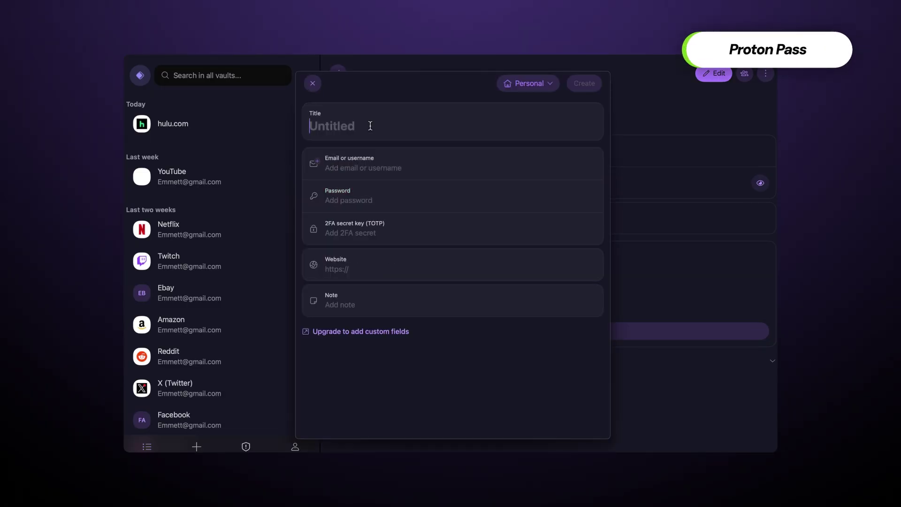
Title the new login 'Google logins' and enter the account e-mail address
type("Google logins")
key("Tab")
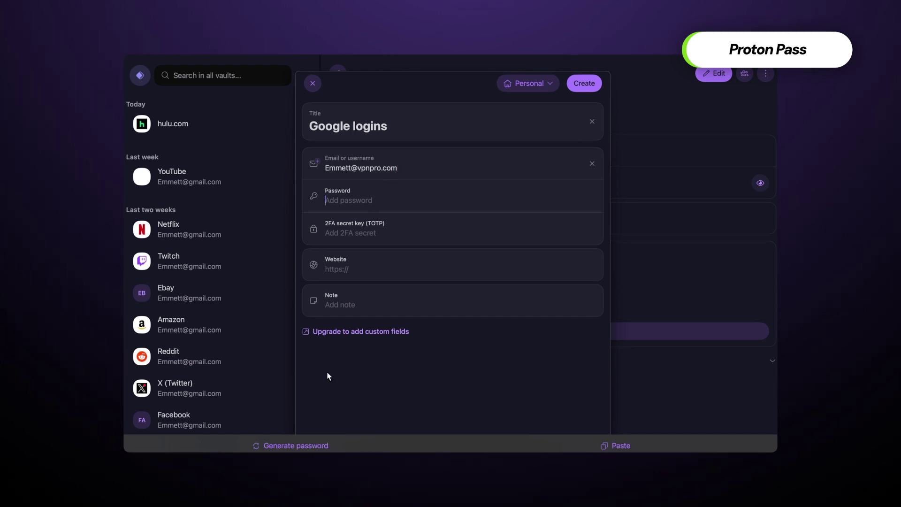
Generate a shorter random-character password for the login and open the Proton Pass web vault
left_click(311, 443)
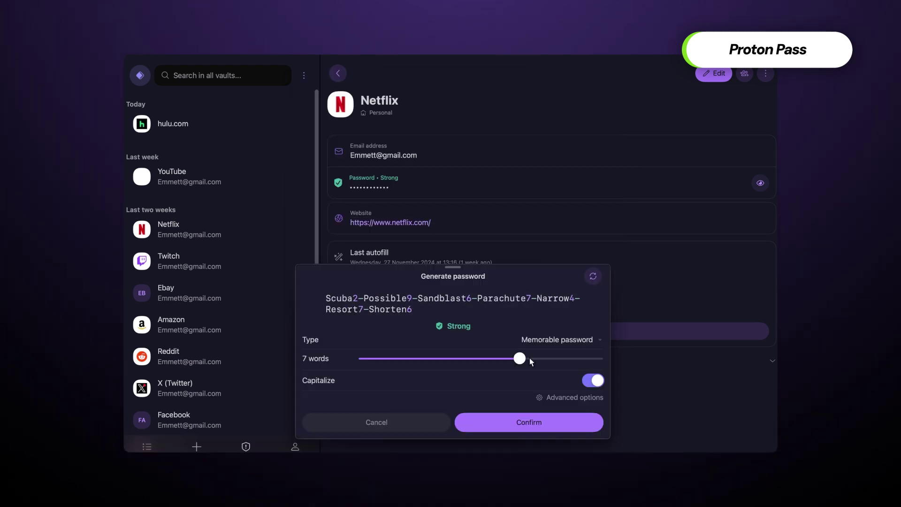
left_click_drag(530, 357, 438, 359)
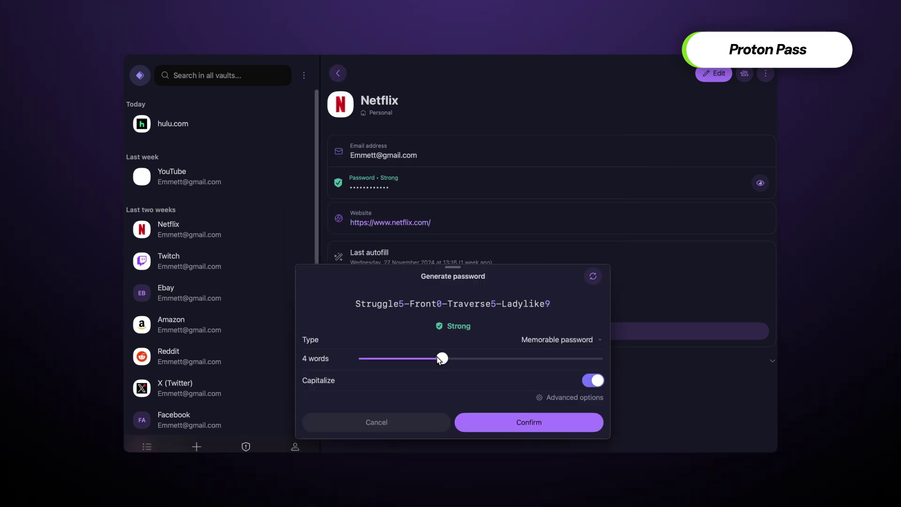
left_click(577, 339)
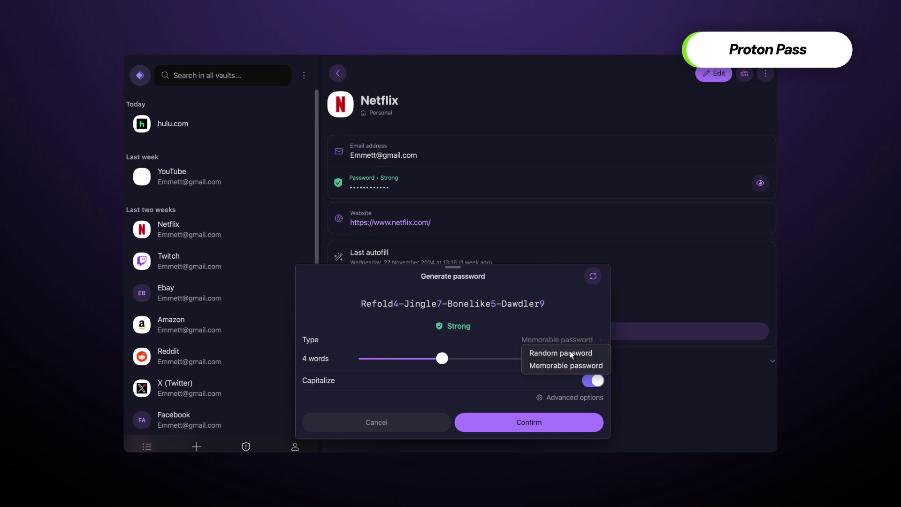
left_click(569, 351)
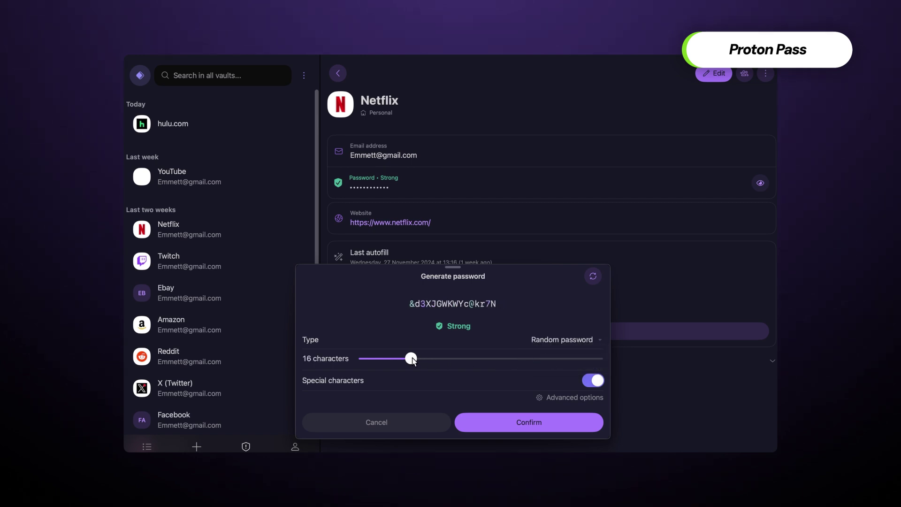
left_click_drag(412, 360, 378, 358)
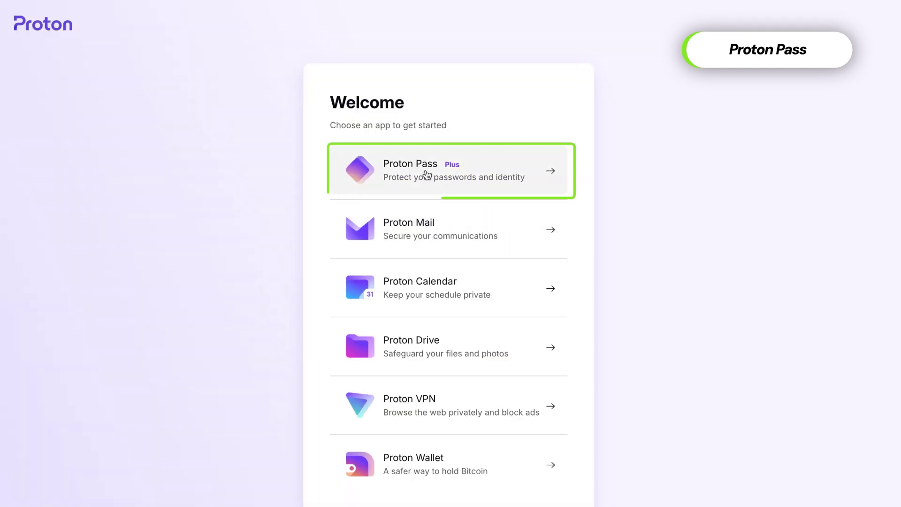
left_click(412, 186)
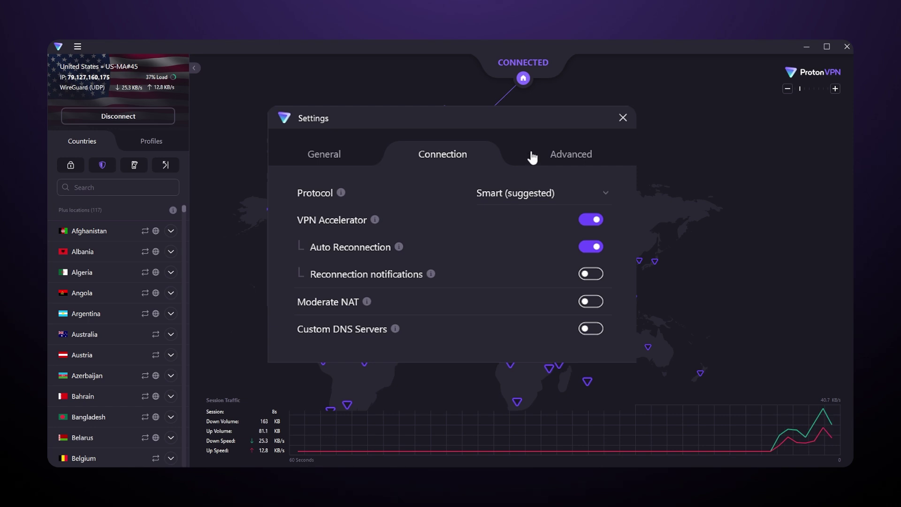
Show the Advanced settings to review Port Forwarding and its shortcut and notification options
left_click(534, 157)
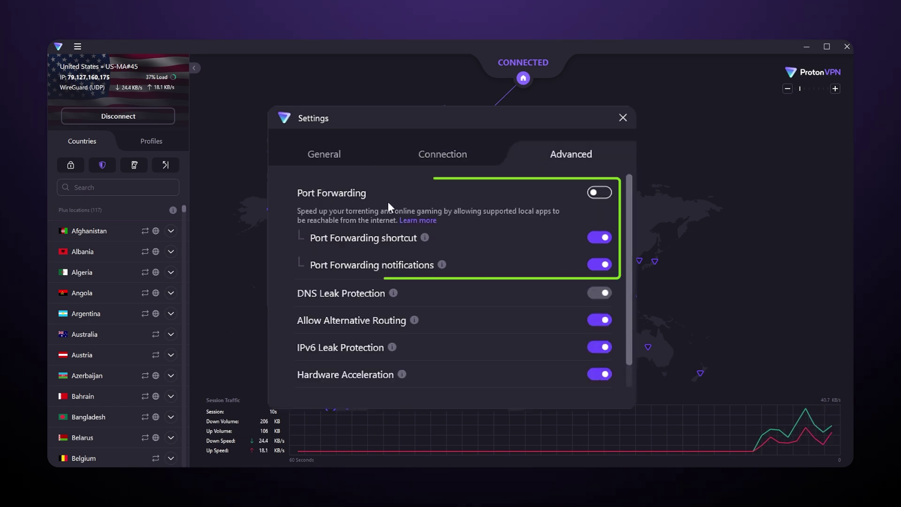
mouse_move(424, 239)
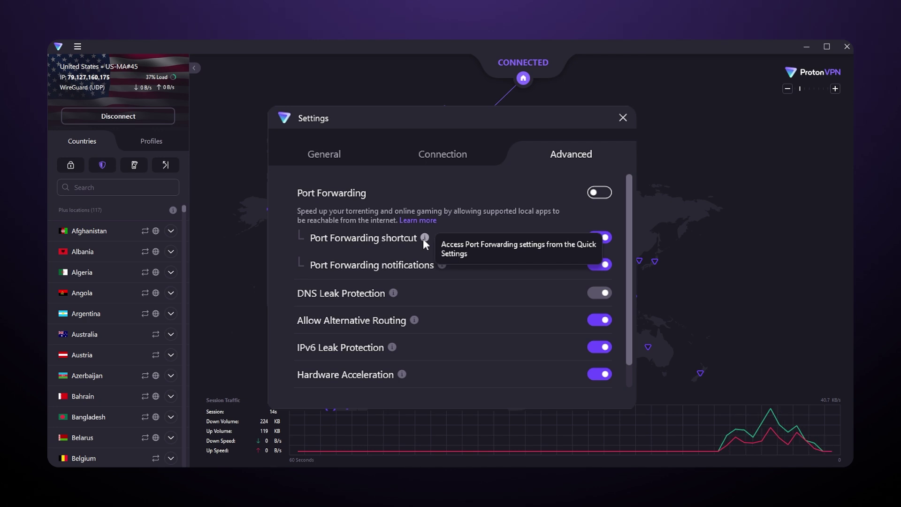
mouse_move(441, 266)
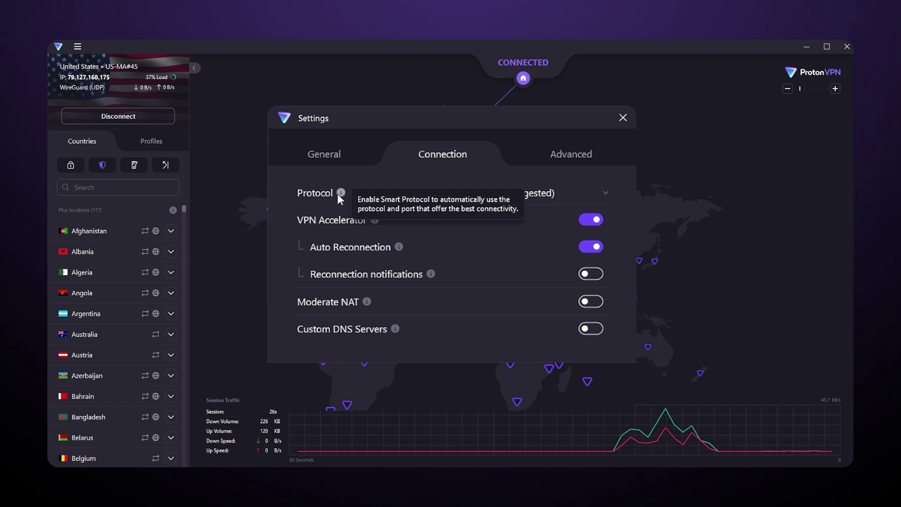
Return to Connection settings to review the VPN Accelerator and Auto Reconnection details
mouse_move(376, 225)
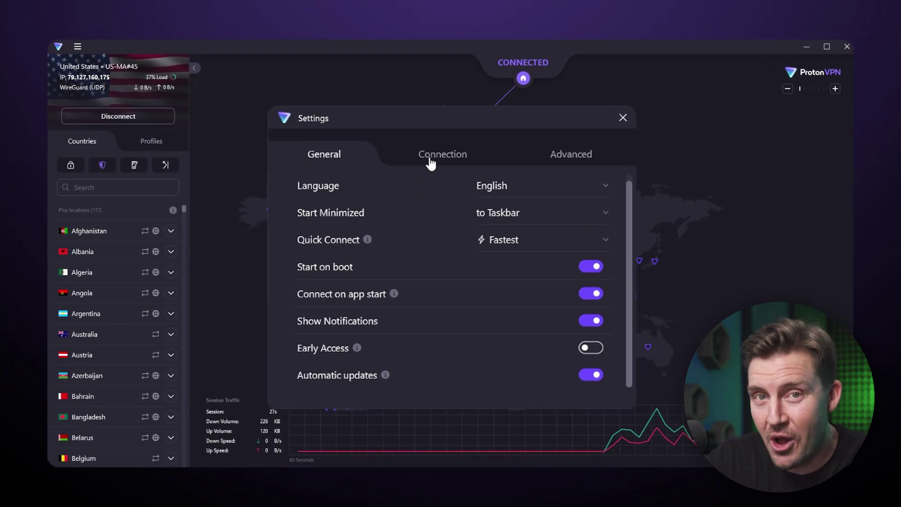
left_click(430, 162)
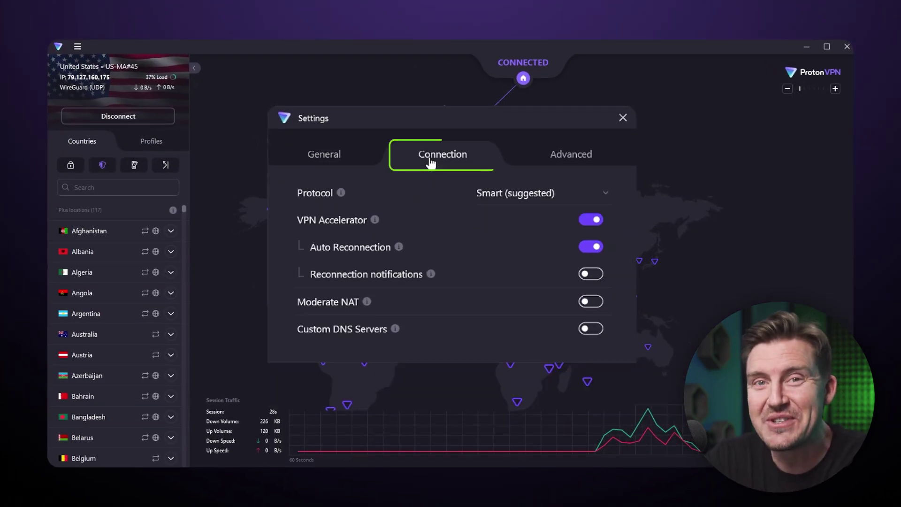
mouse_move(376, 221)
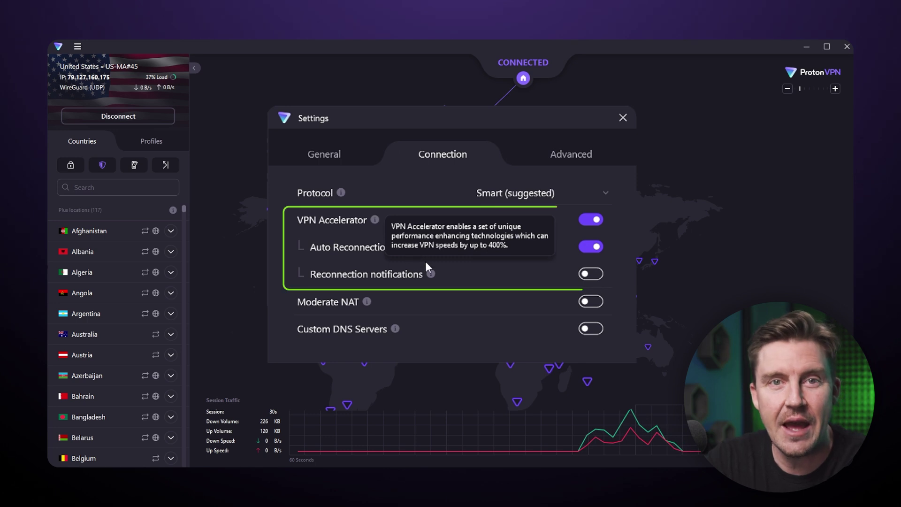
mouse_move(403, 245)
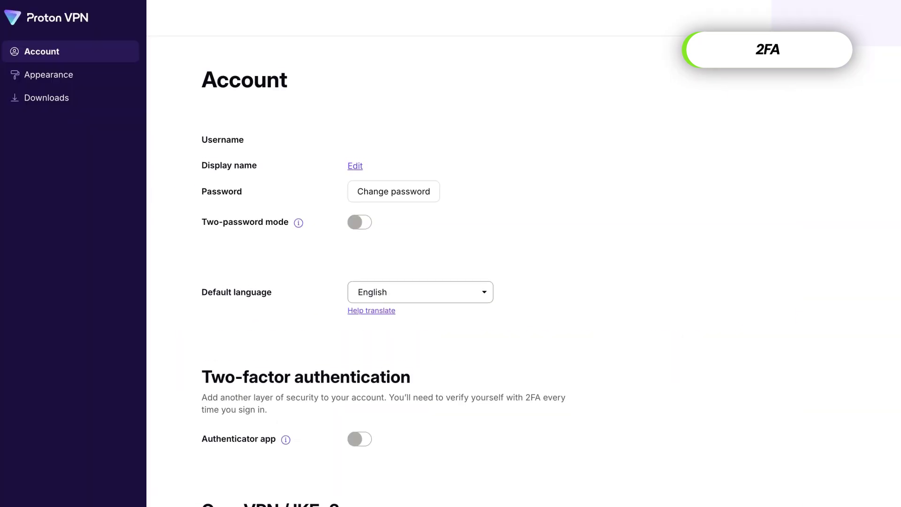
Enable Authenticator app two-factor authentication and advance the wizard to the 6-digit code step
scroll(384, 271, "down", 5)
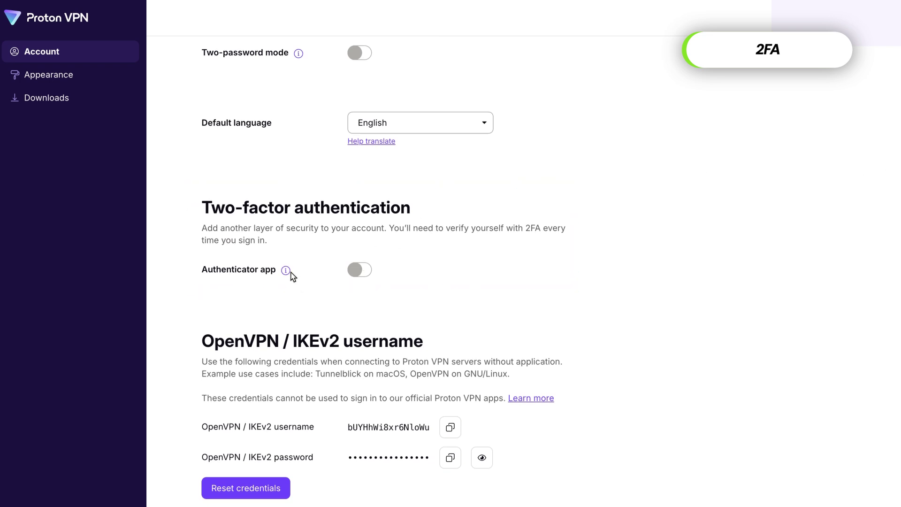
mouse_move(287, 272)
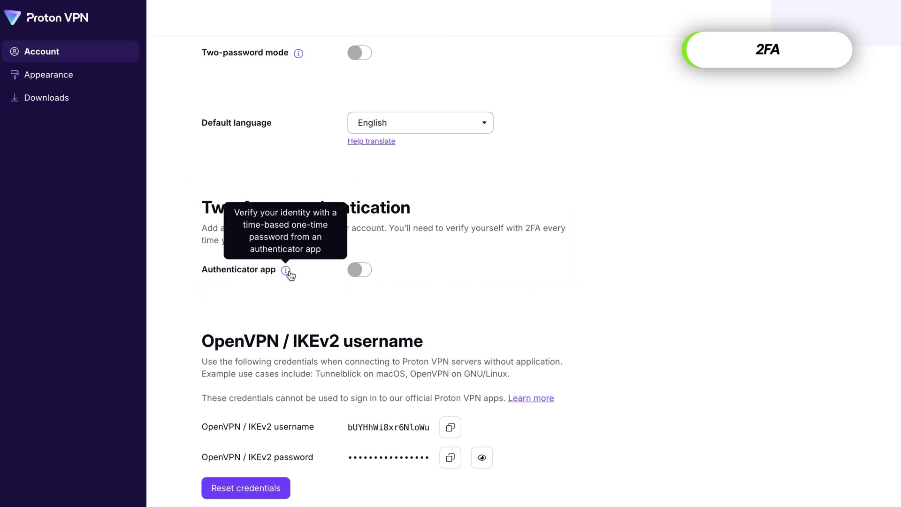
left_click(353, 270)
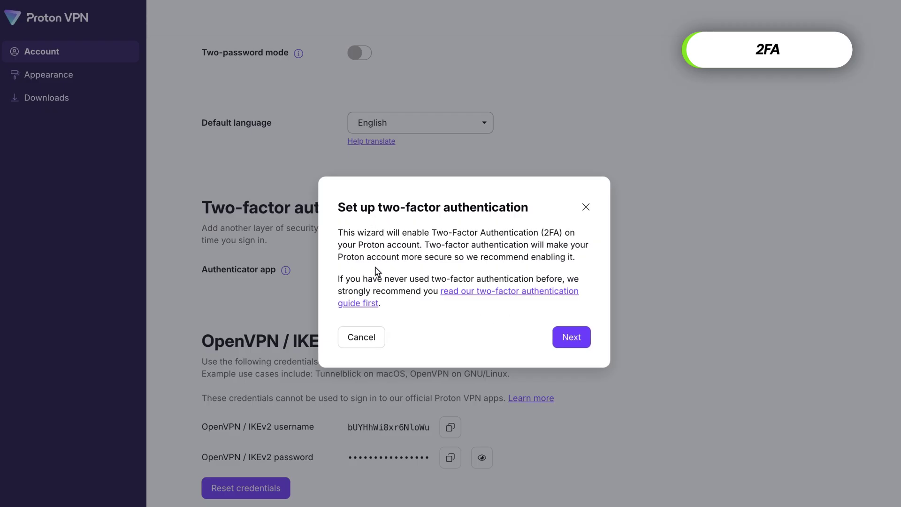
left_click(570, 337)
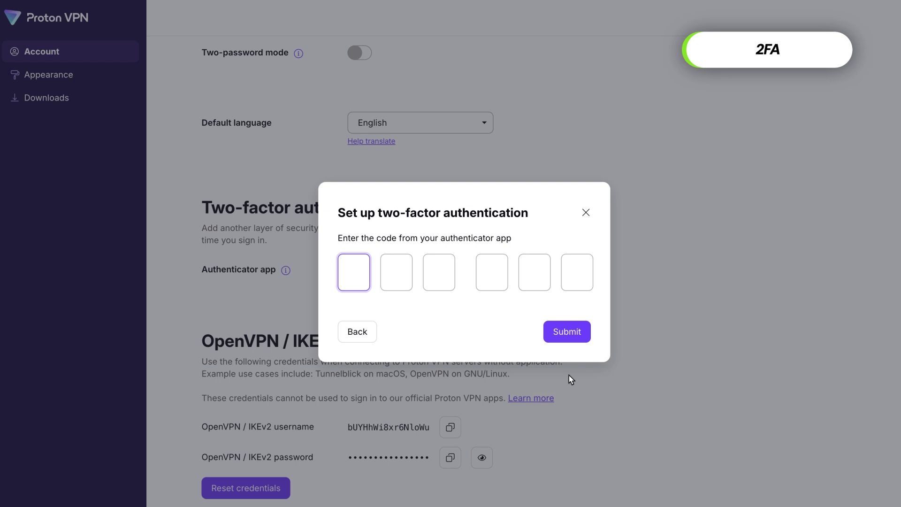